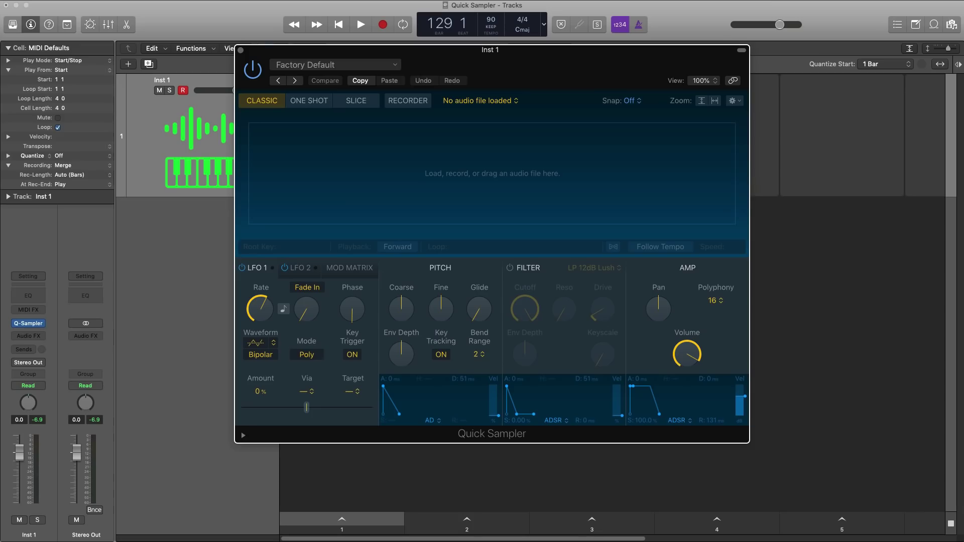
Step: Drop scotts 808.aif onto Quick Sampler's Optimized zone to load it as the sample
drag(742, 247, 559, 183)
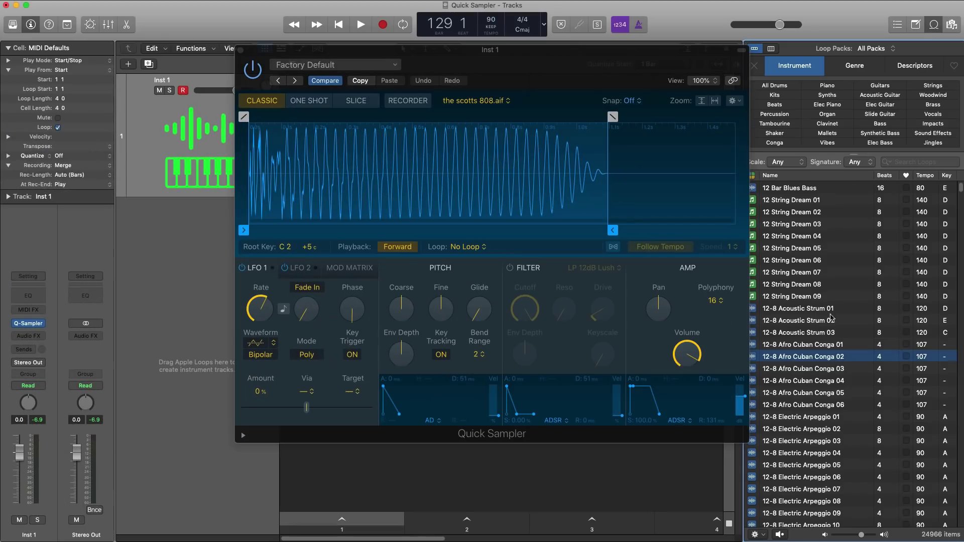
Step: Preview 12-8 Afro Cuban Conga 02 and load it into Quick Sampler as an optimized sample
click(823, 354)
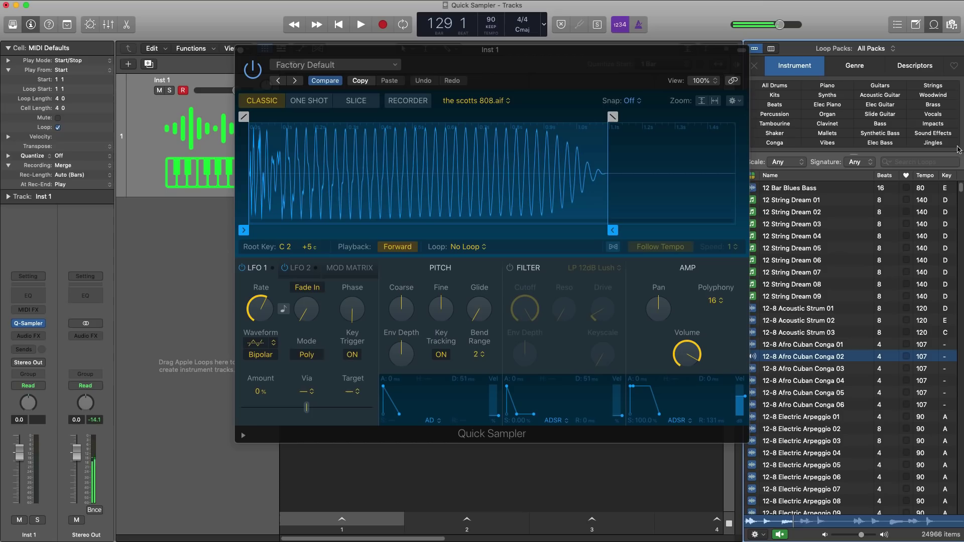
drag(796, 358, 537, 181)
click(933, 24)
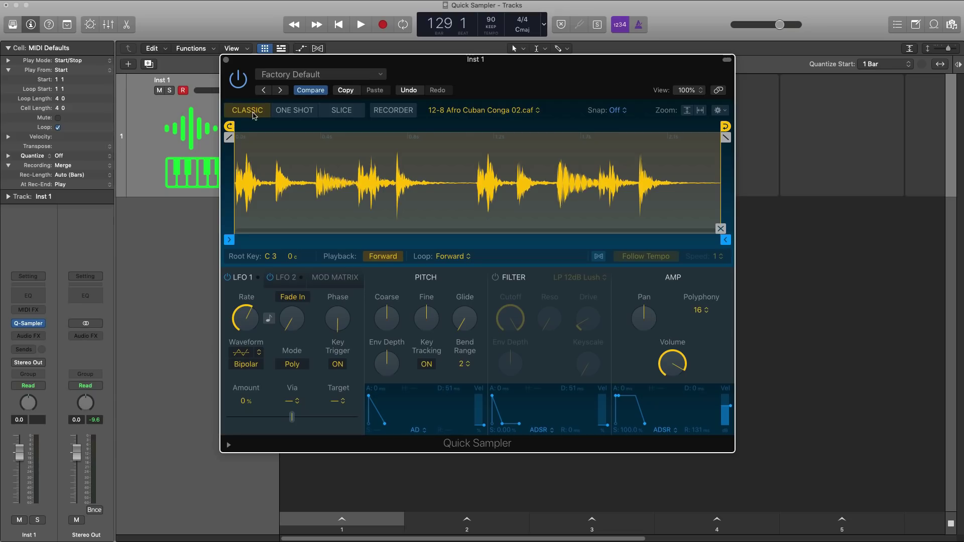
Step: Play the conga loop, then switch Quick Sampler from One Shot to Slice mode
key(a)
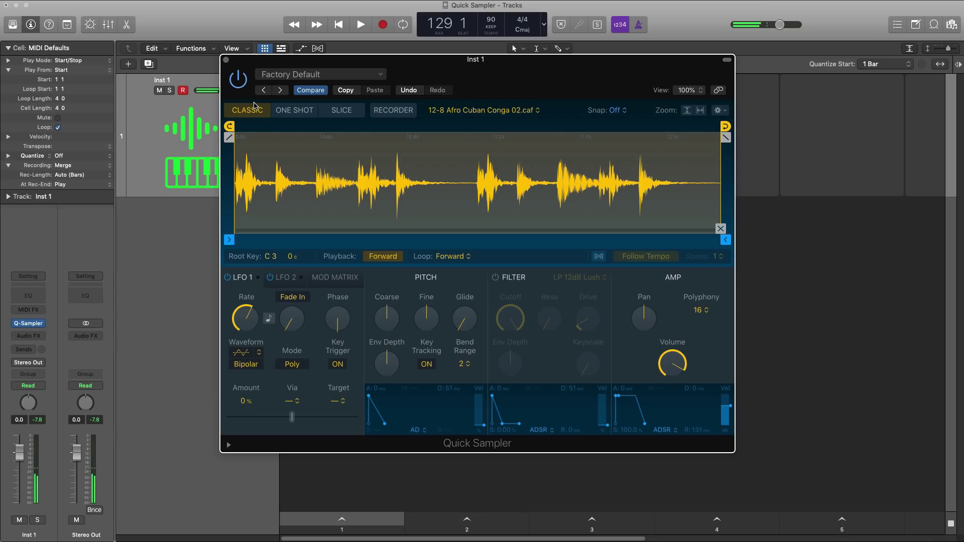
click(301, 117)
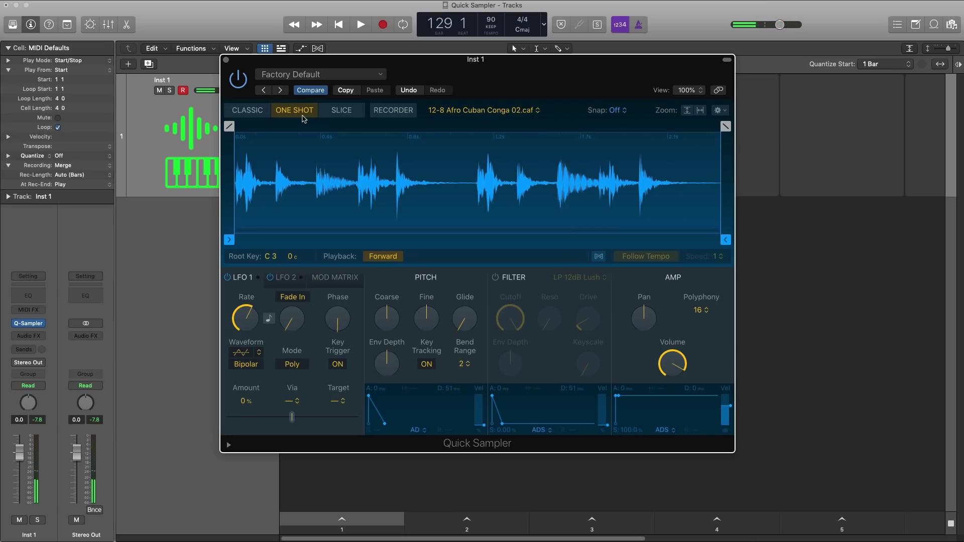
click(326, 113)
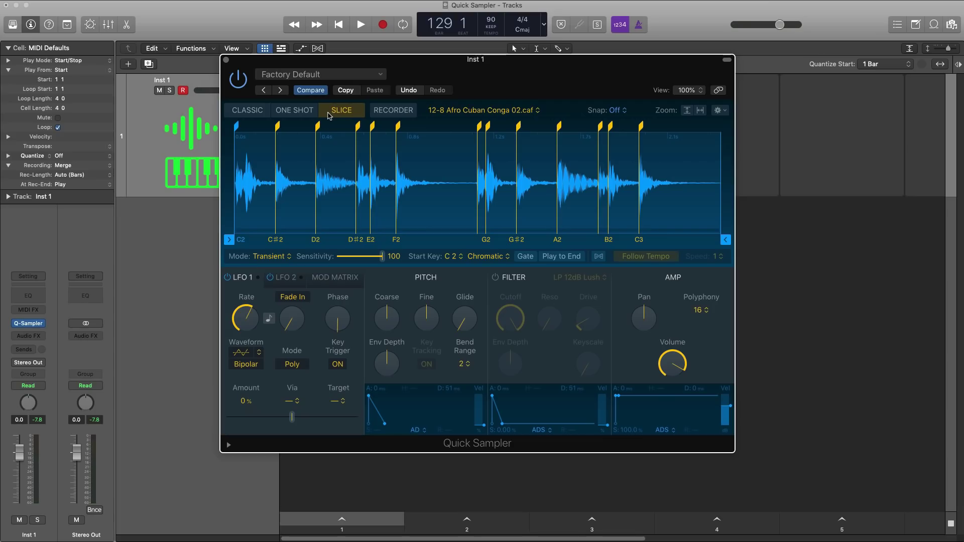
Step: Try the Beat, Equal and Manual slice modes, return to Transient, and lower Sensitivity to 70
click(269, 257)
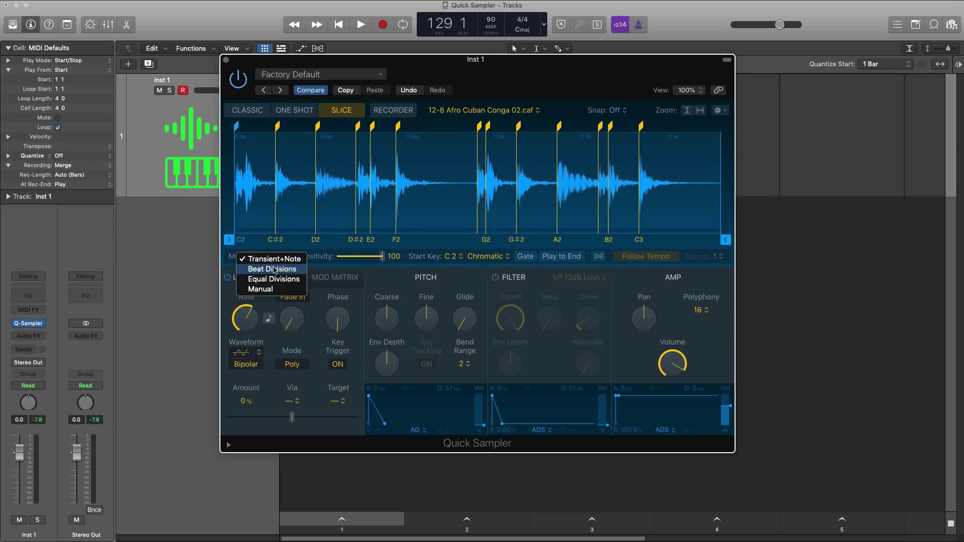
click(275, 270)
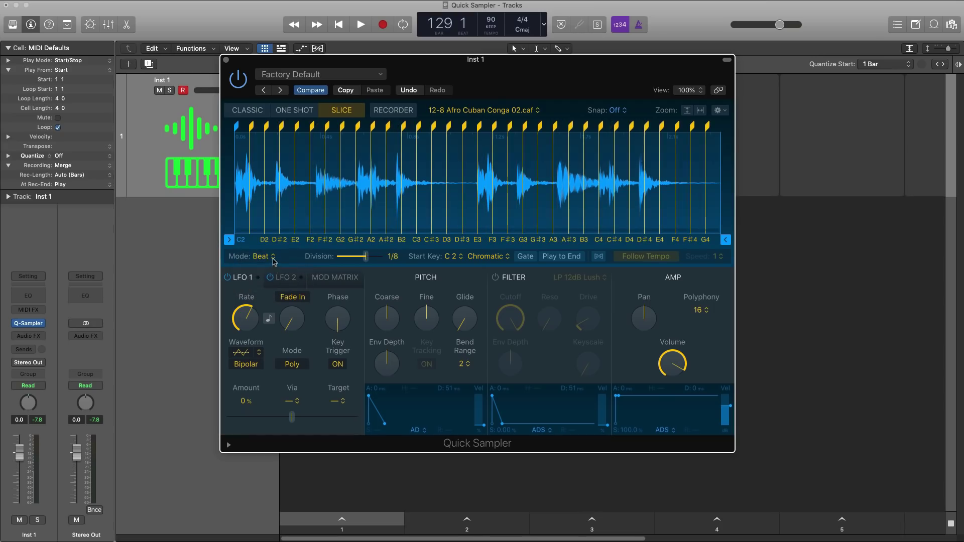
click(269, 257)
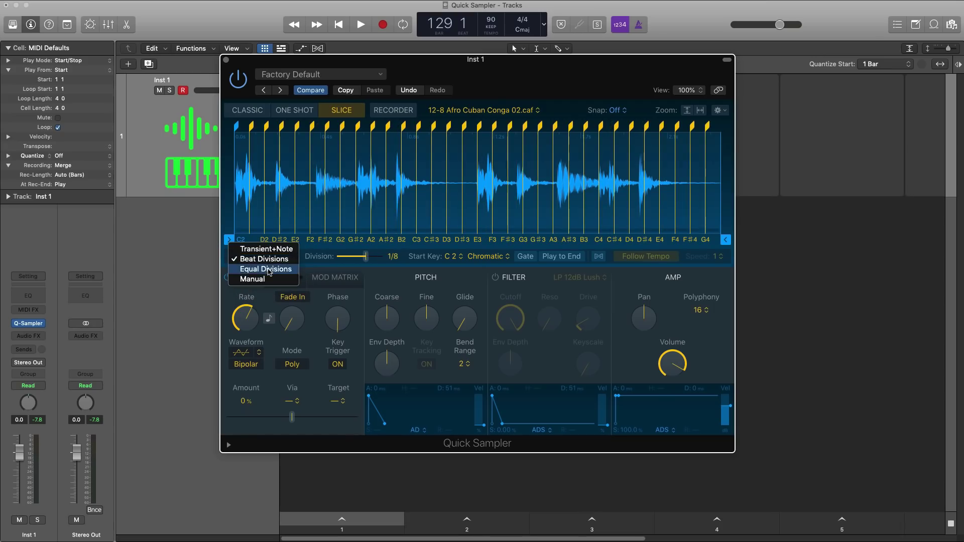
click(268, 270)
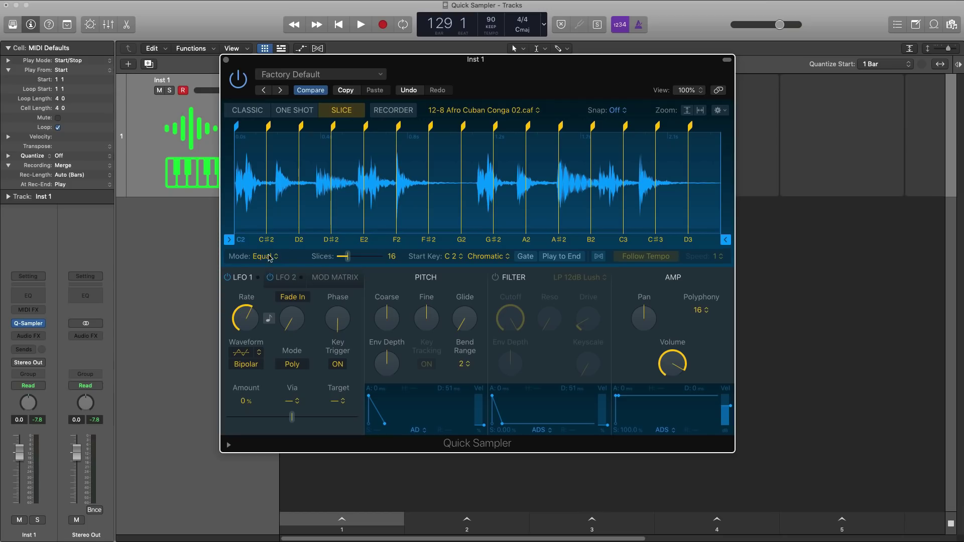
click(269, 257)
click(270, 268)
click(270, 257)
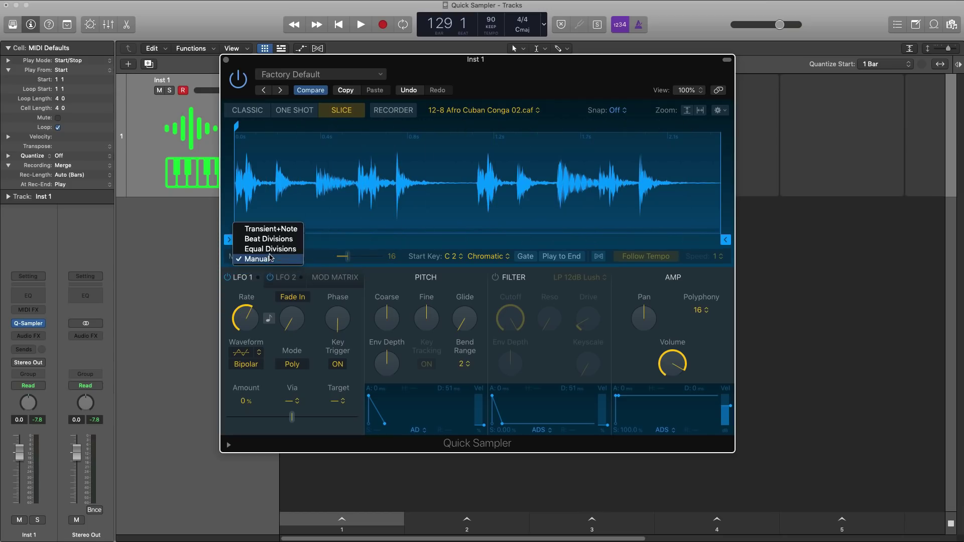
click(275, 229)
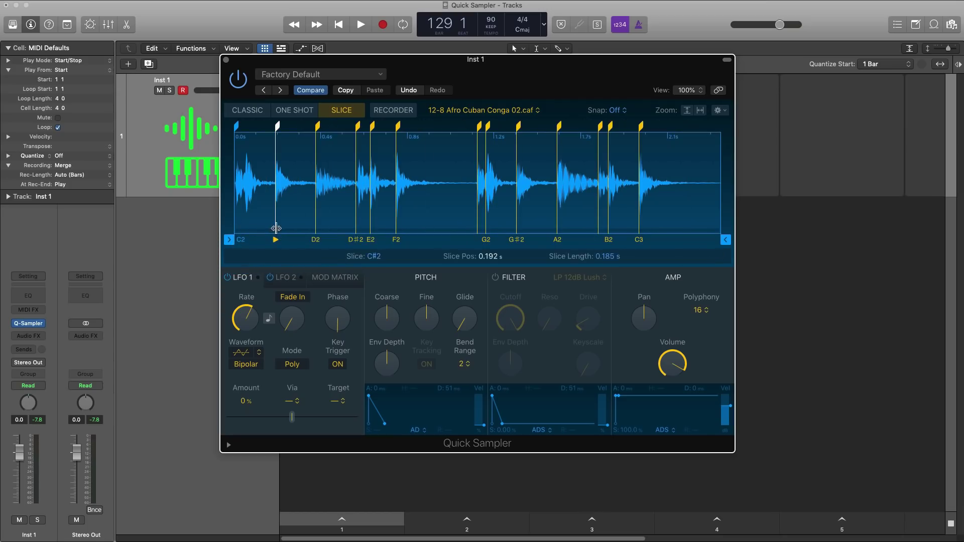
drag(382, 256, 369, 256)
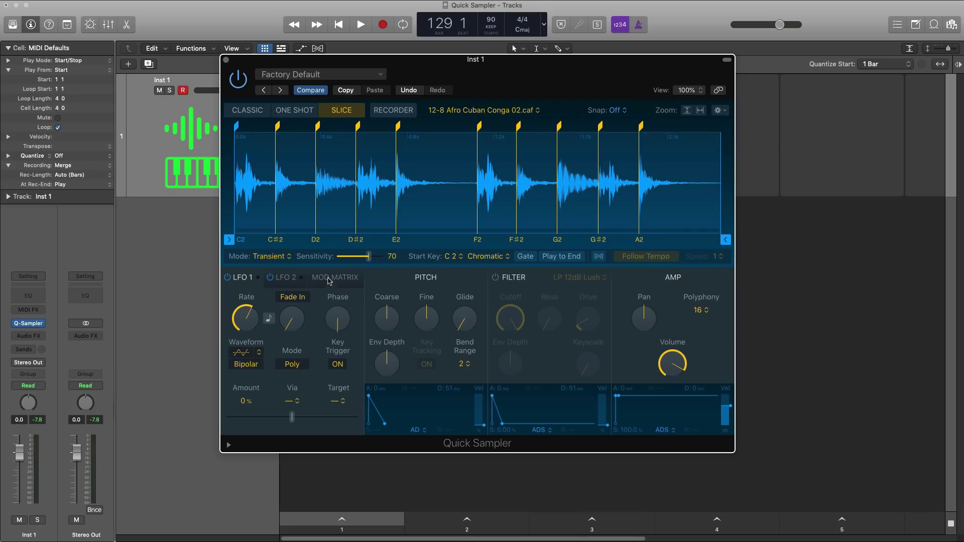
Step: Try White and Black slice key mappings, then set the mapping back to Chromatic
click(488, 256)
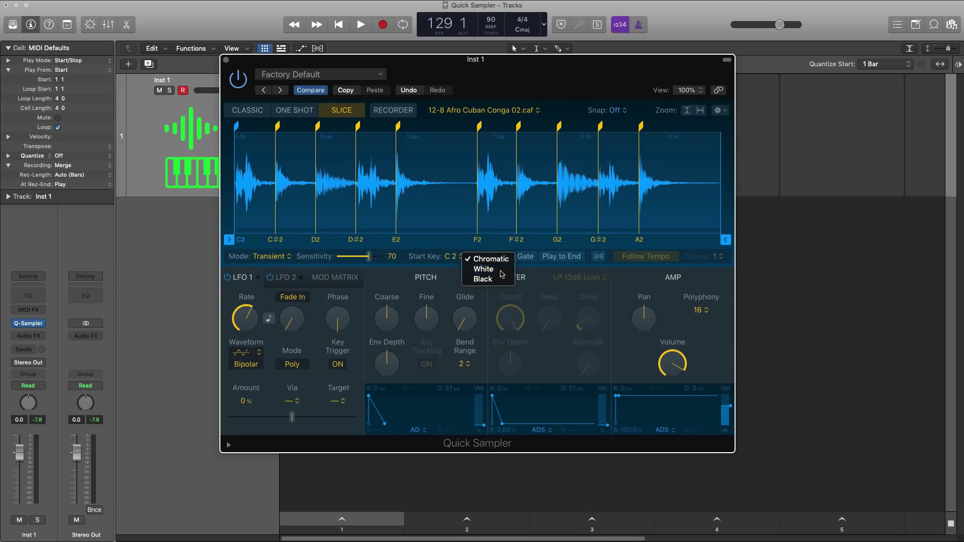
click(500, 269)
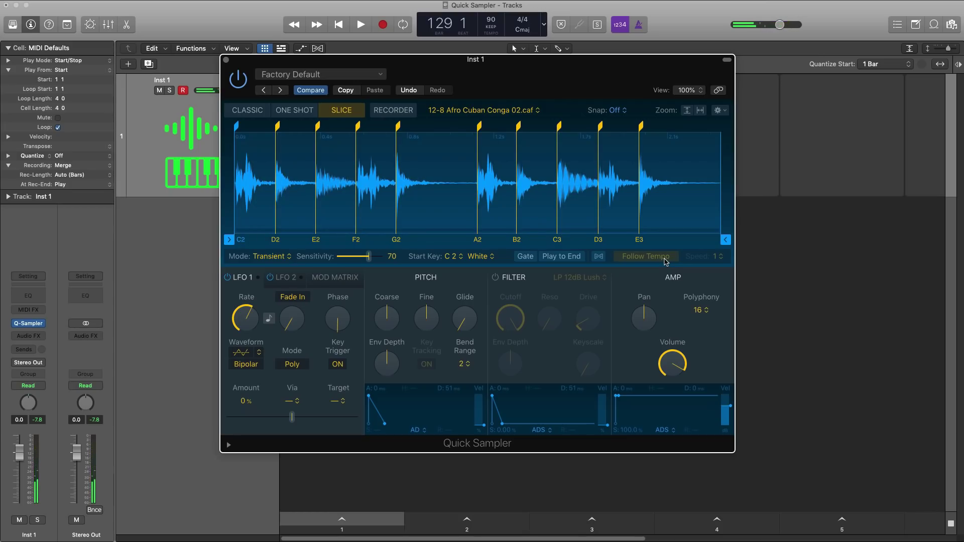
click(475, 257)
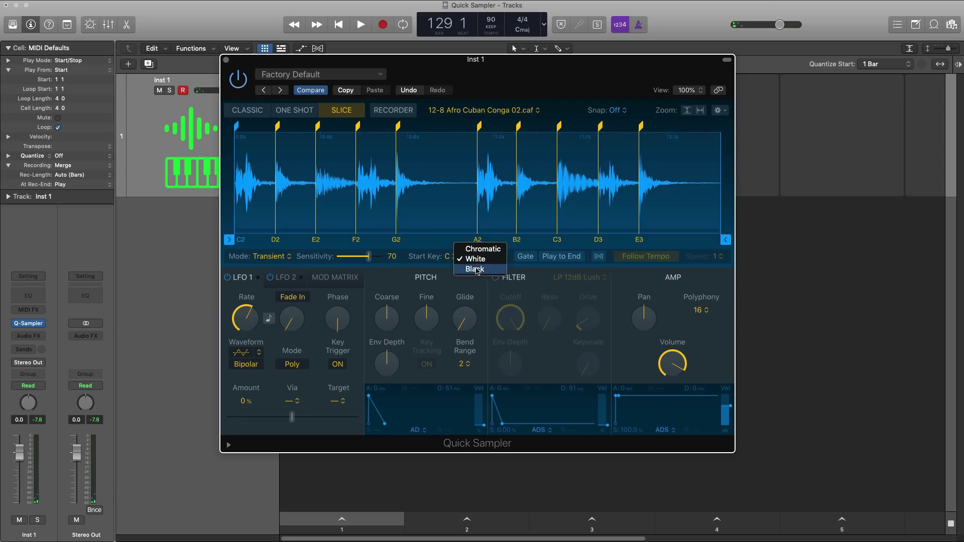
click(477, 270)
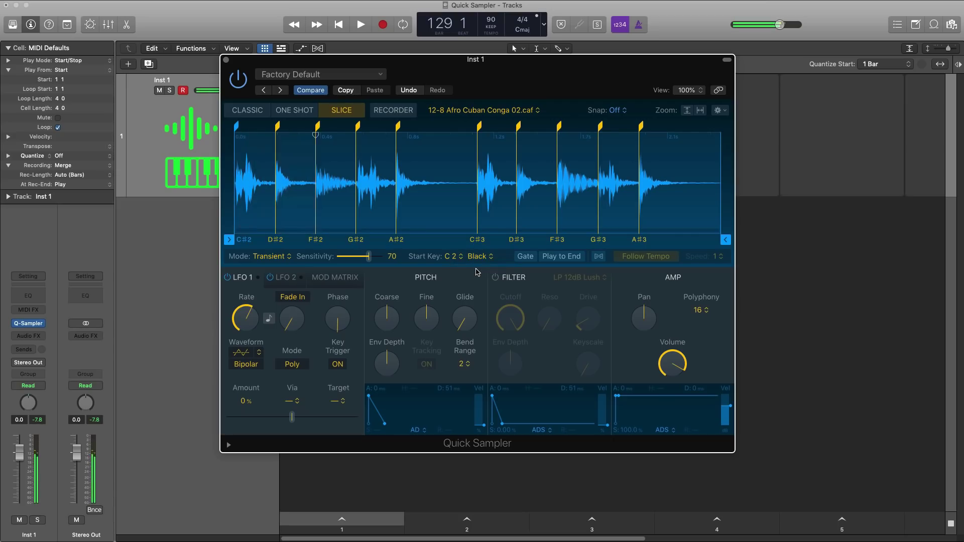
click(485, 257)
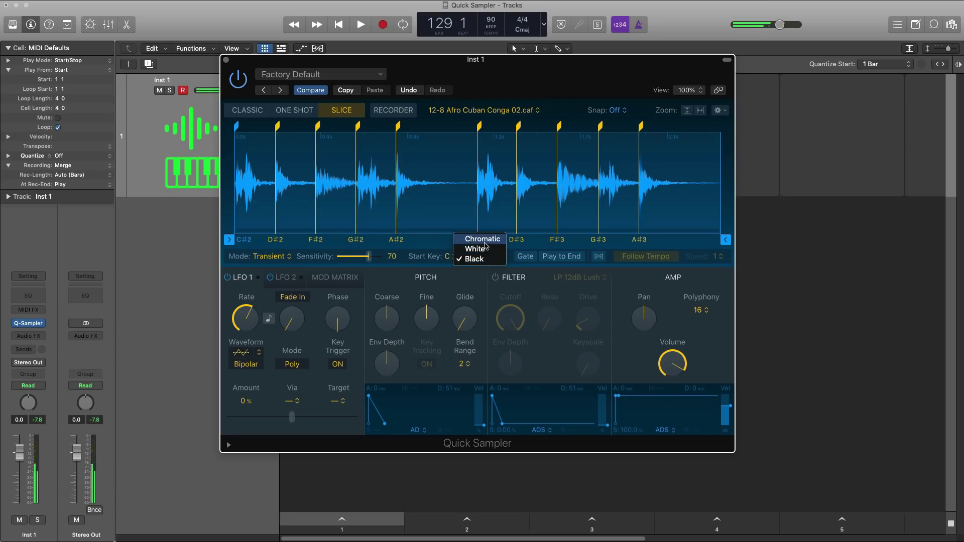
click(485, 240)
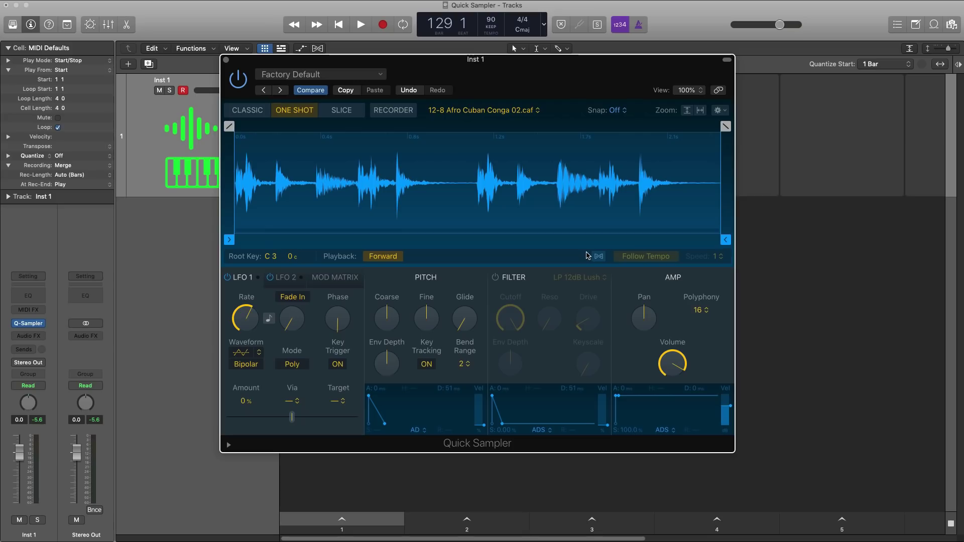
Step: Turn on Follow Tempo so the conga loop plays at the project tempo, speed 1
click(597, 256)
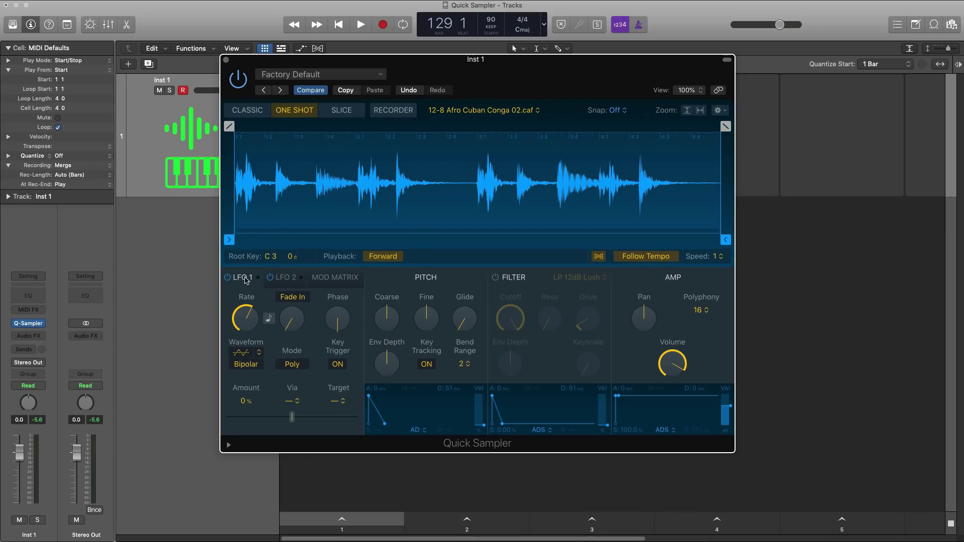
Step: Show the Mod Matrix, turn up Glide, enable the filter with more Drive, and choose Mono polyphony
click(327, 282)
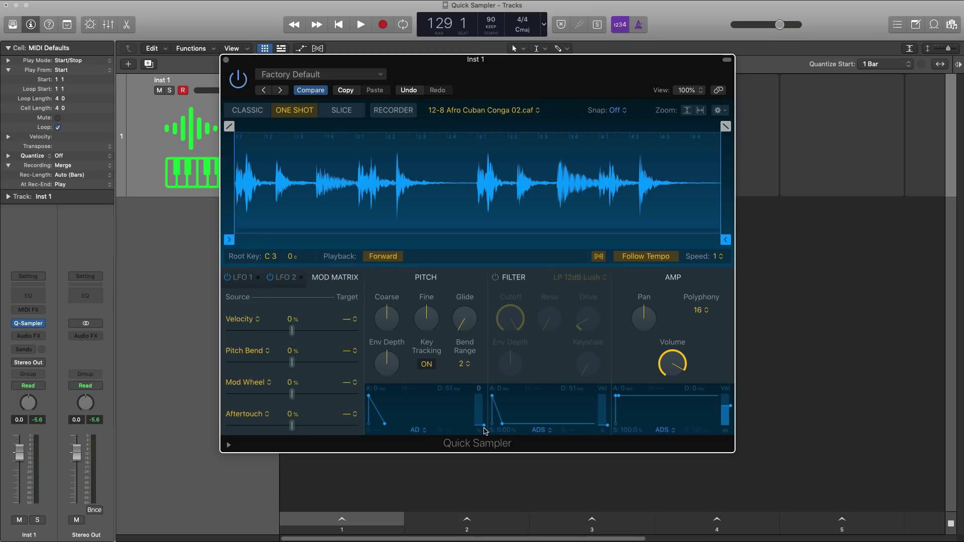
drag(459, 327, 466, 364)
click(495, 278)
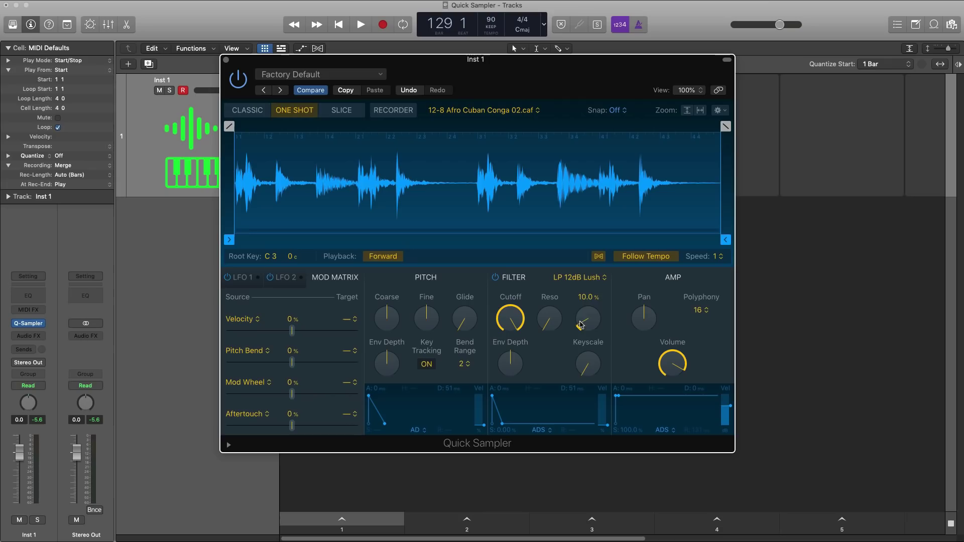
mouse_move(589, 321)
mouse_down()
mouse_move(591, 313)
mouse_move(591, 331)
mouse_up()
click(698, 311)
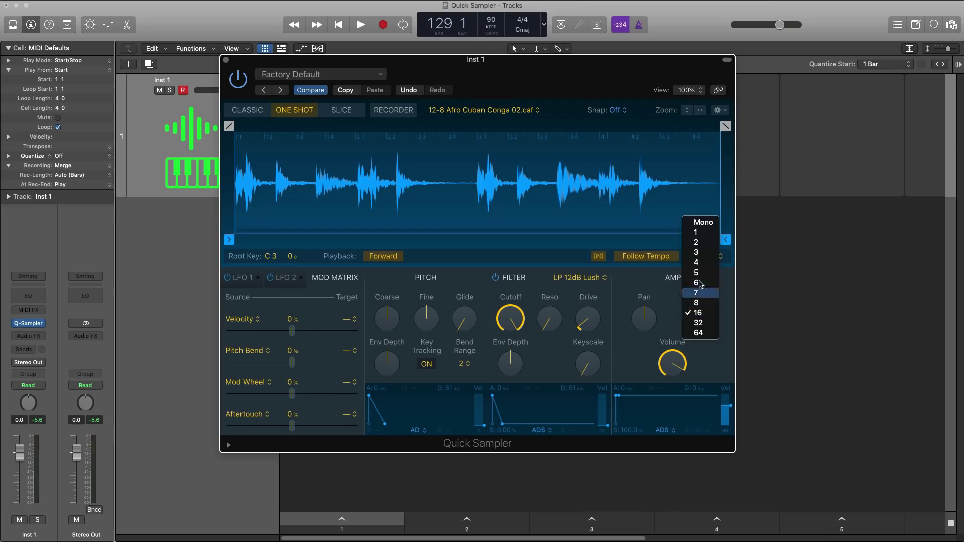
click(697, 223)
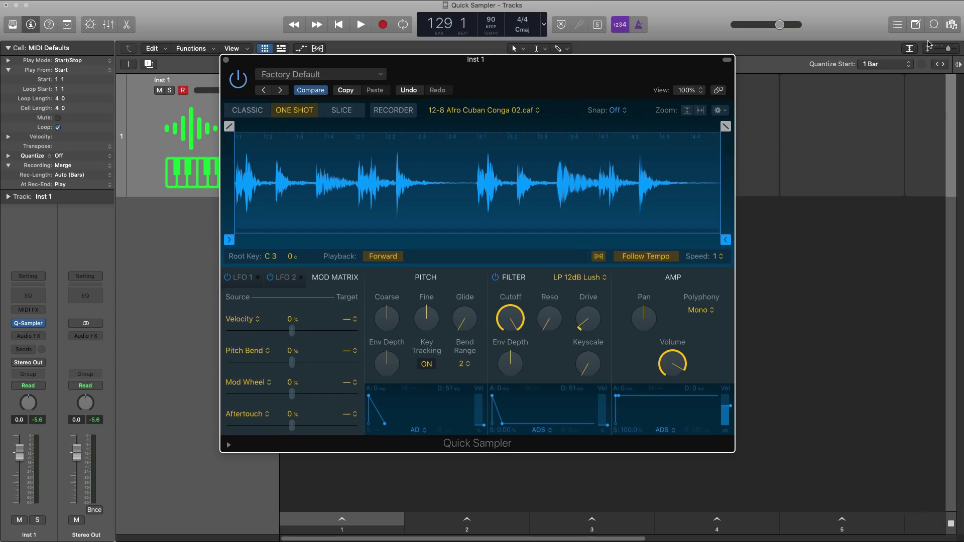
Step: Find 2-Step Freak Beat 01 under Beats, preview it, and load it into Quick Sampler
click(927, 23)
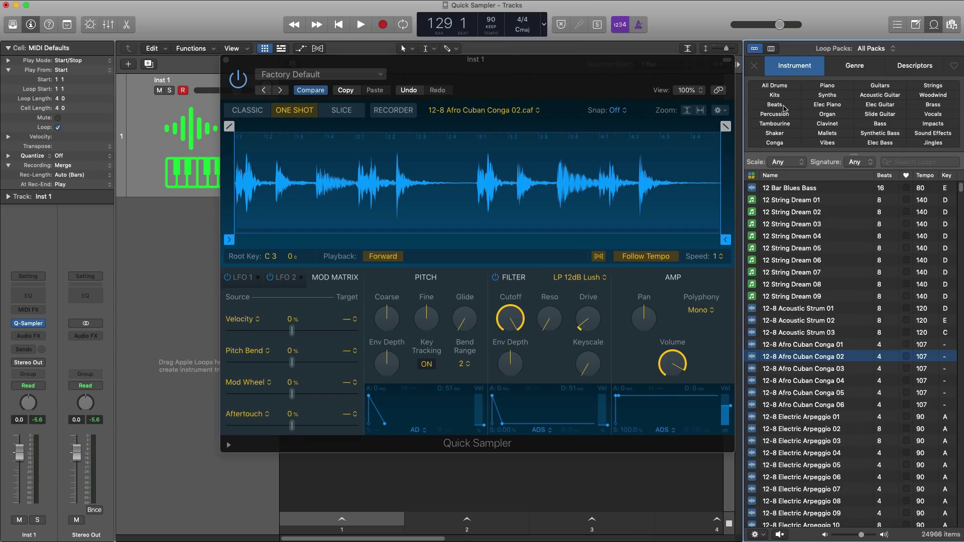
click(785, 105)
click(800, 360)
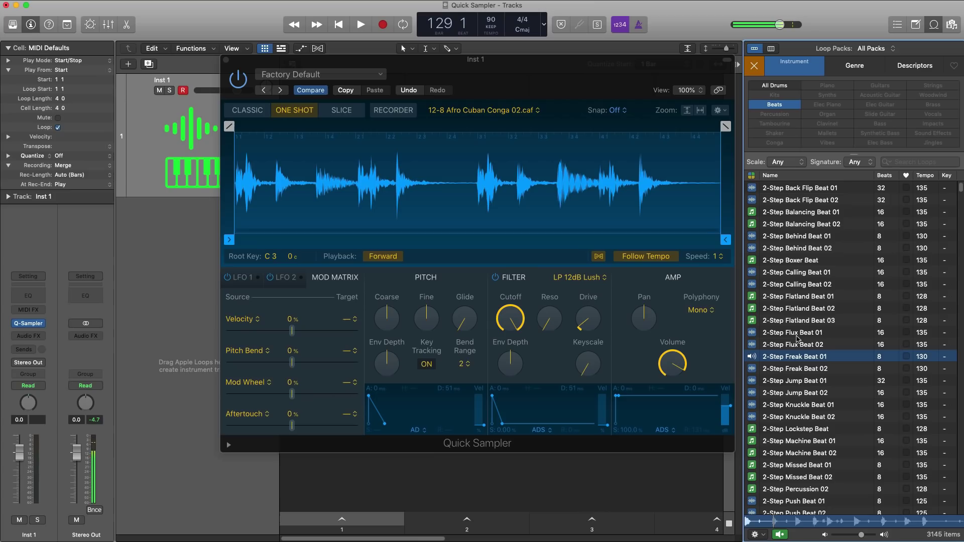
drag(802, 360, 619, 197)
click(945, 23)
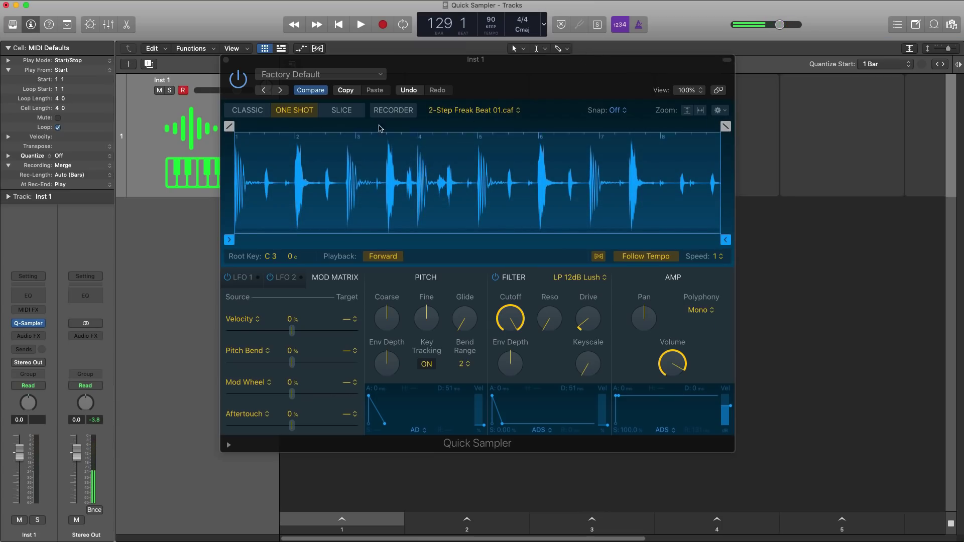
Step: Switch the drum loop to Slice mode and audition the first two slices
click(342, 111)
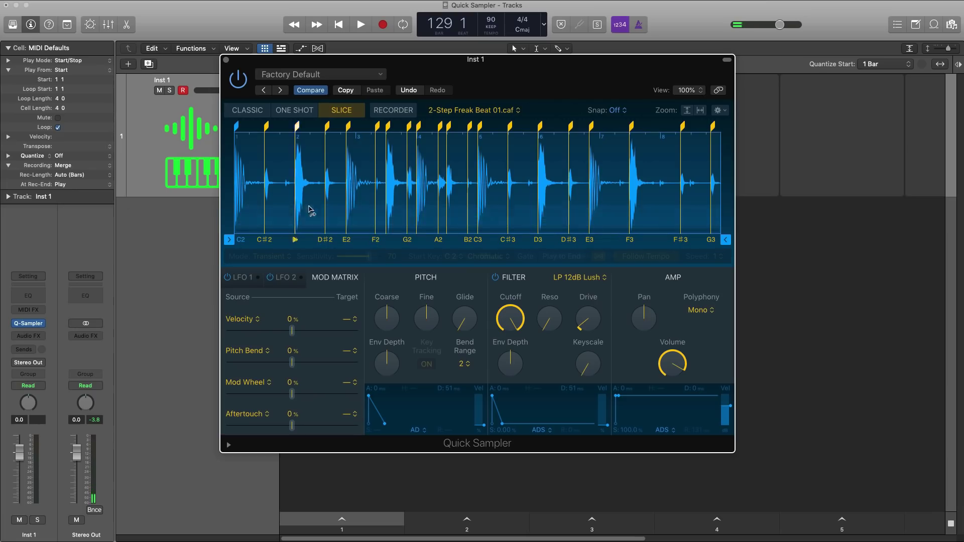
click(240, 240)
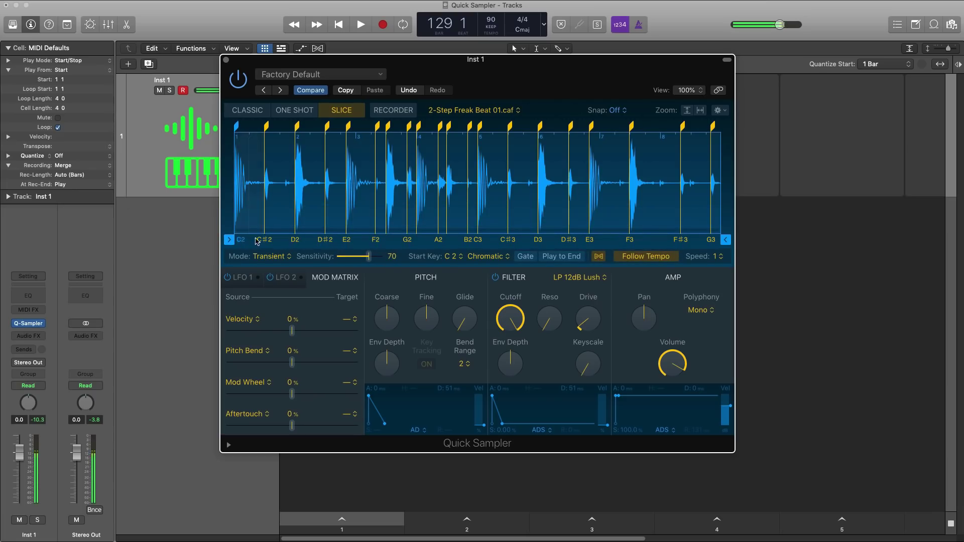
click(269, 242)
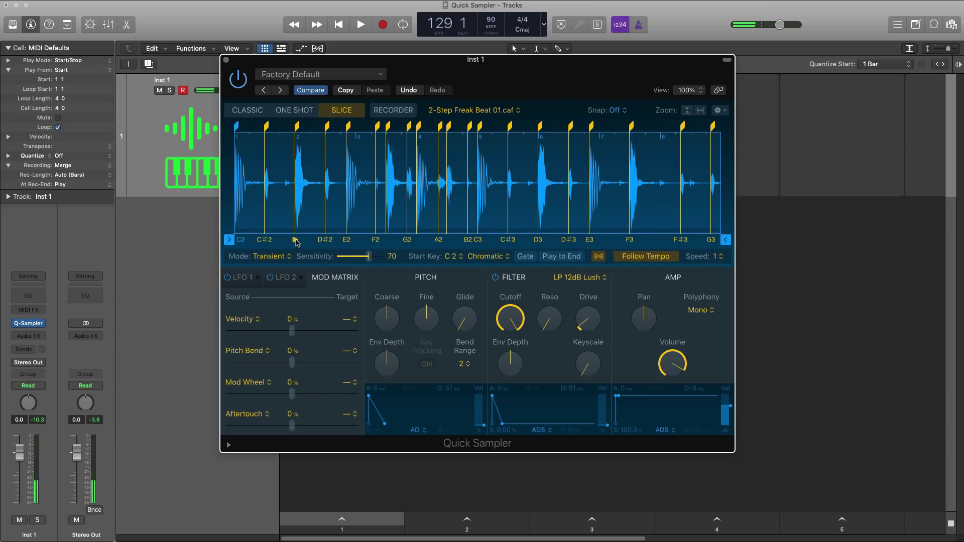
Step: End the sample after the third slice and create a Drum Machine Designer track from the slices
click(299, 242)
click(324, 241)
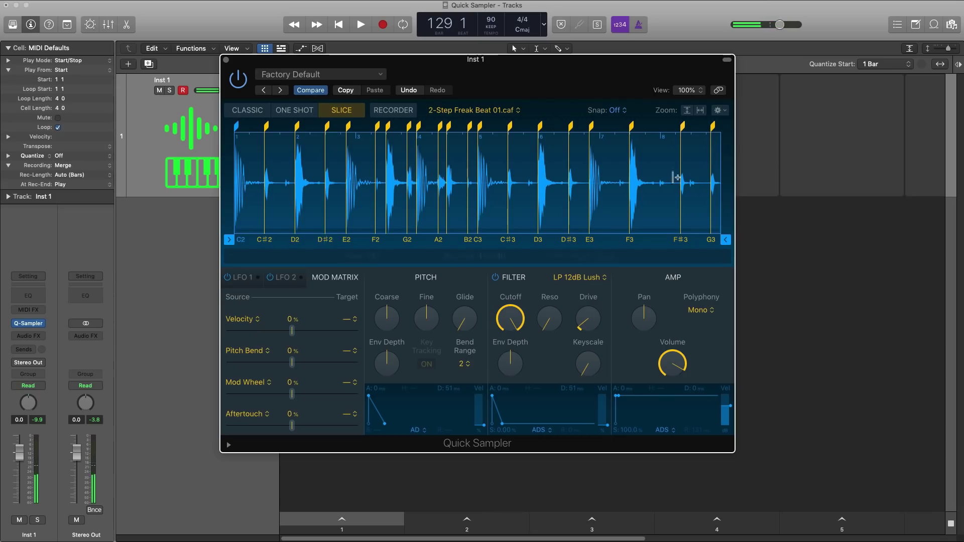
drag(725, 240, 325, 233)
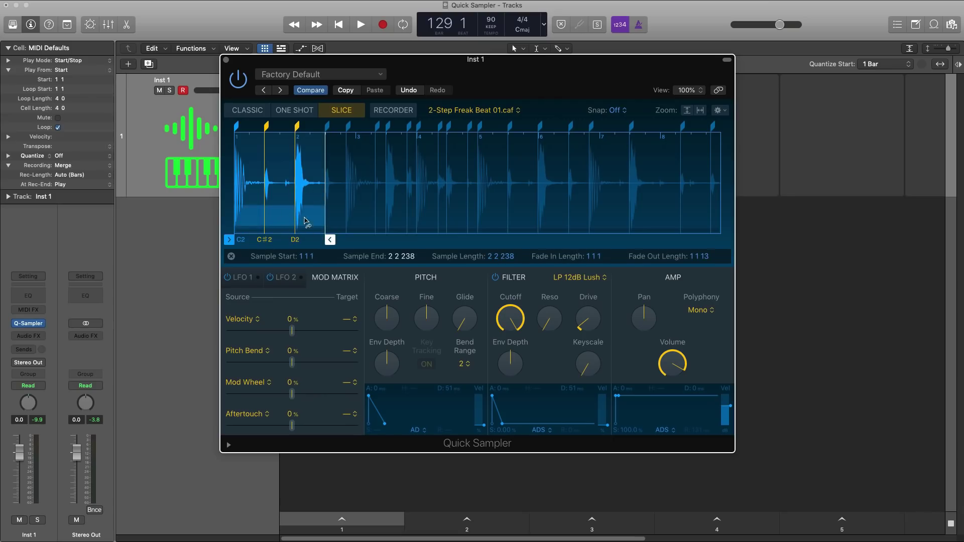
right_click(305, 216)
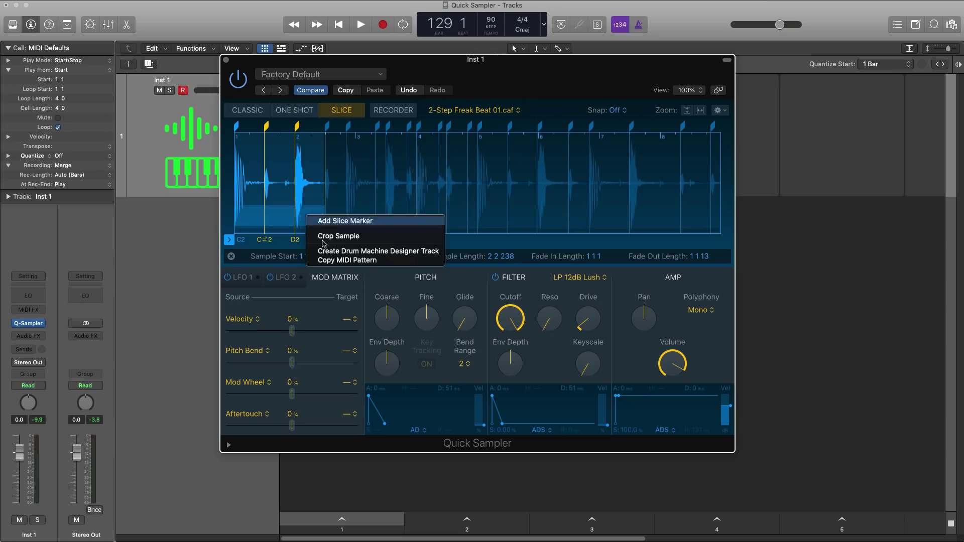
click(390, 251)
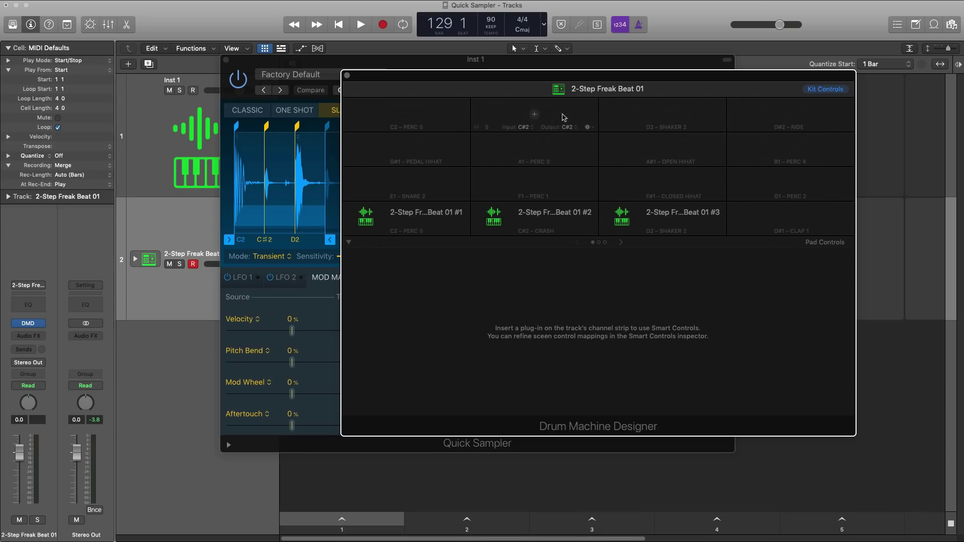
Step: Select pad #3 and move its sample start to 2 2 238 and end to 2 4 106
click(368, 218)
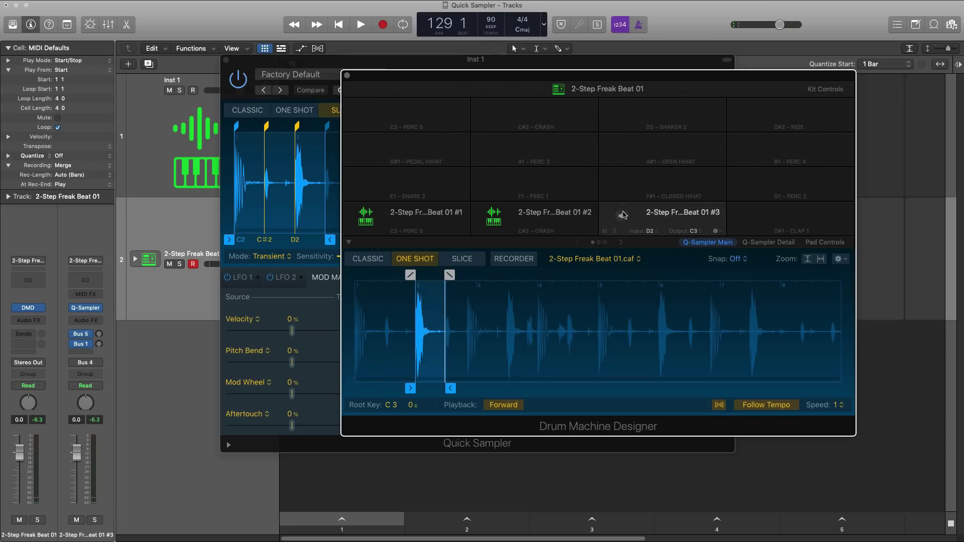
click(622, 215)
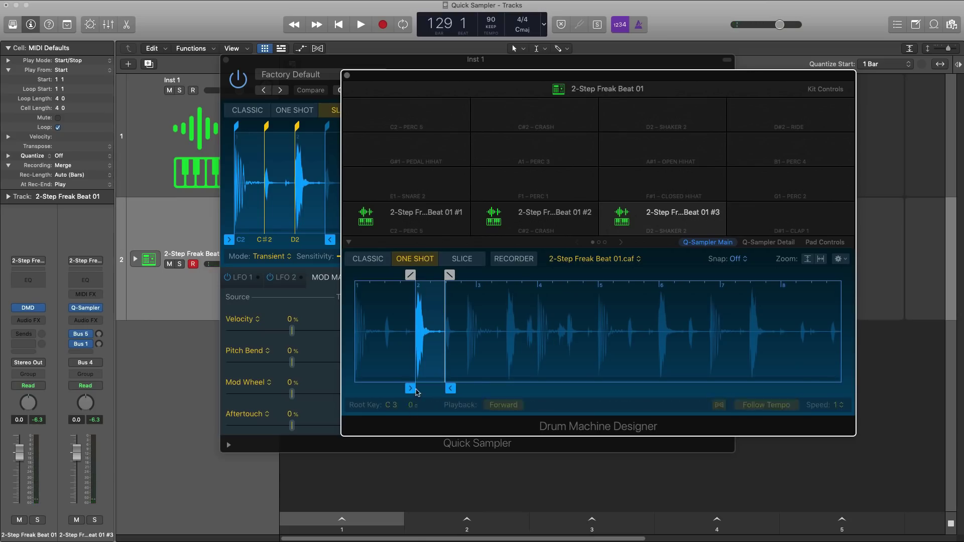
drag(411, 389, 433, 389)
mouse_move(451, 388)
mouse_down()
mouse_move(472, 389)
mouse_move(441, 389)
mouse_up()
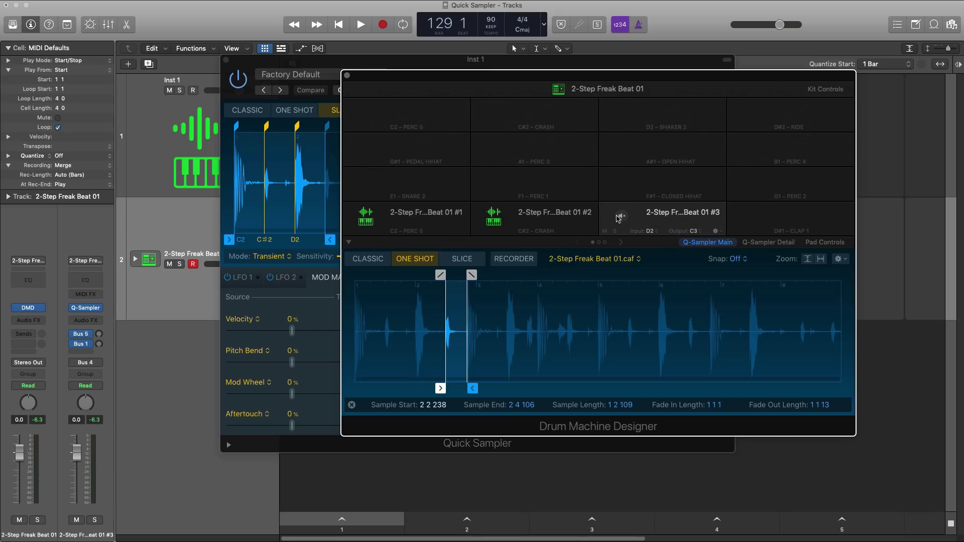
click(622, 217)
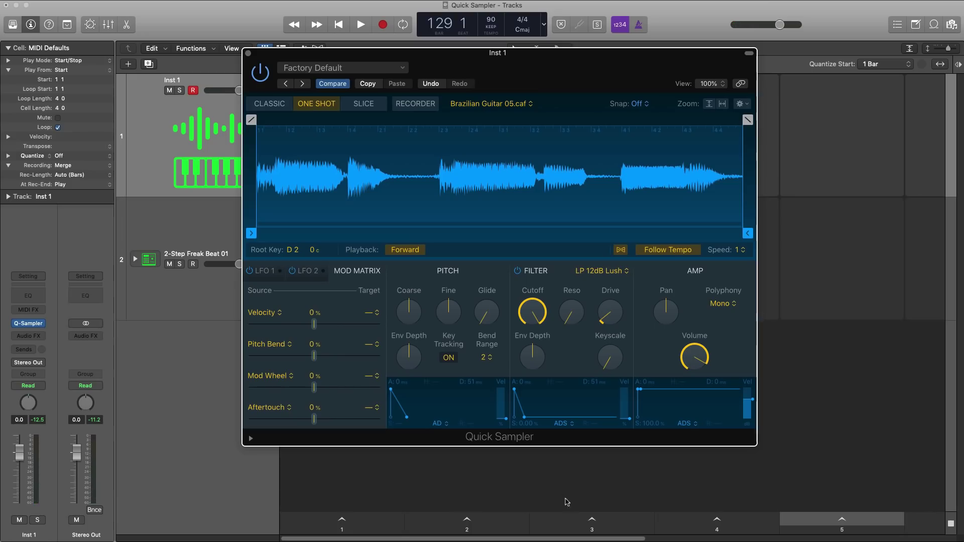
Step: Slice Brazilian Guitar 05 and drag its slice MIDI pattern into Inst 1's first Live Loops cell
click(364, 104)
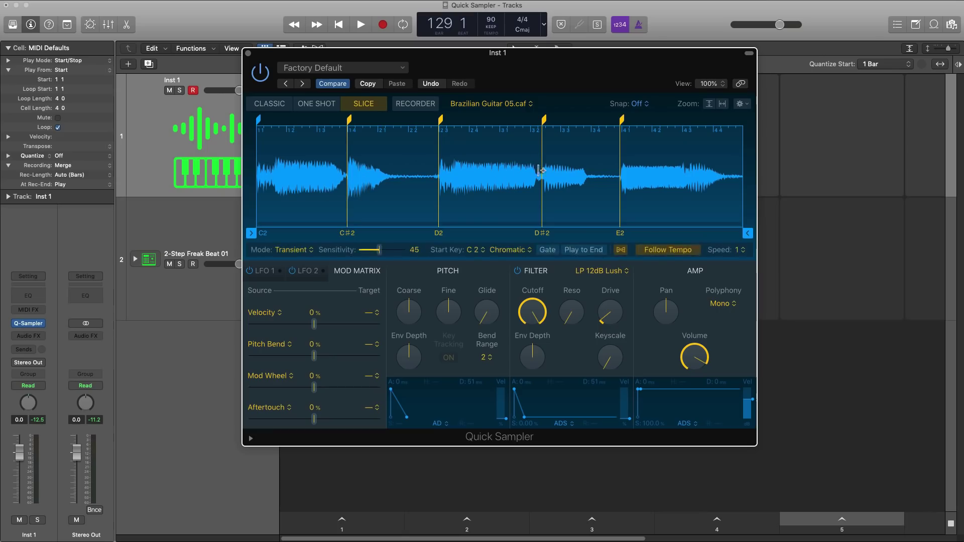
drag(531, 82, 742, 103)
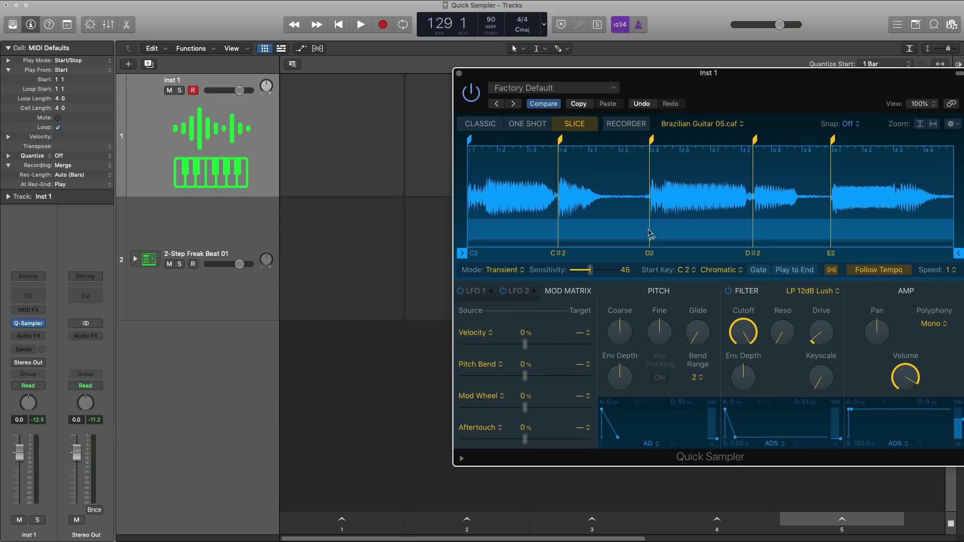
drag(659, 223, 344, 122)
Step: Shorten the guitar MIDI region to one bar in the Piano Roll and start playback
click(458, 74)
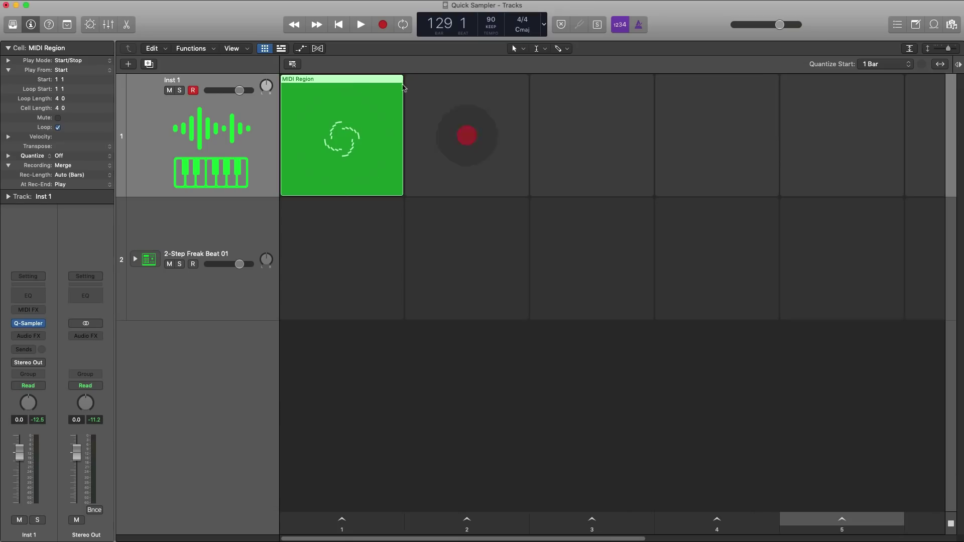
double_click(362, 83)
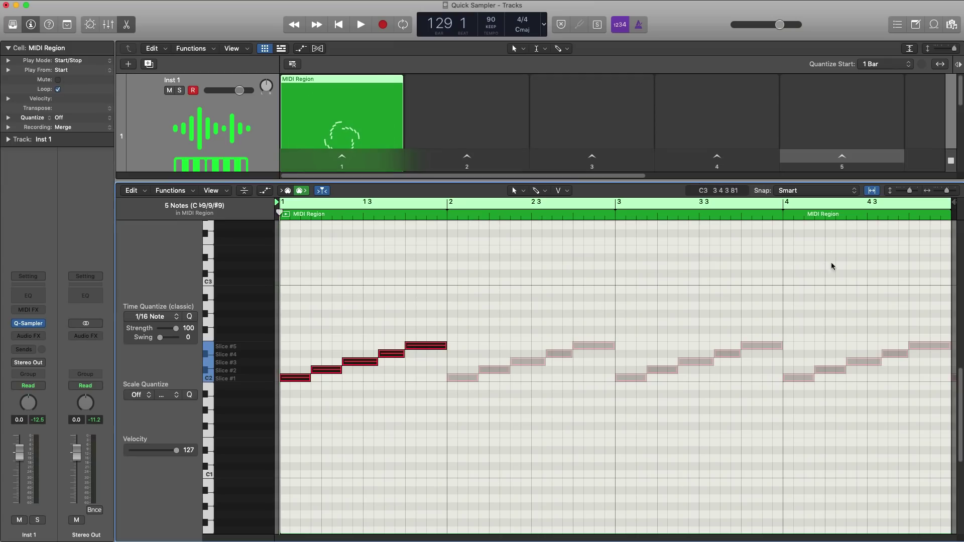
drag(946, 200, 388, 260)
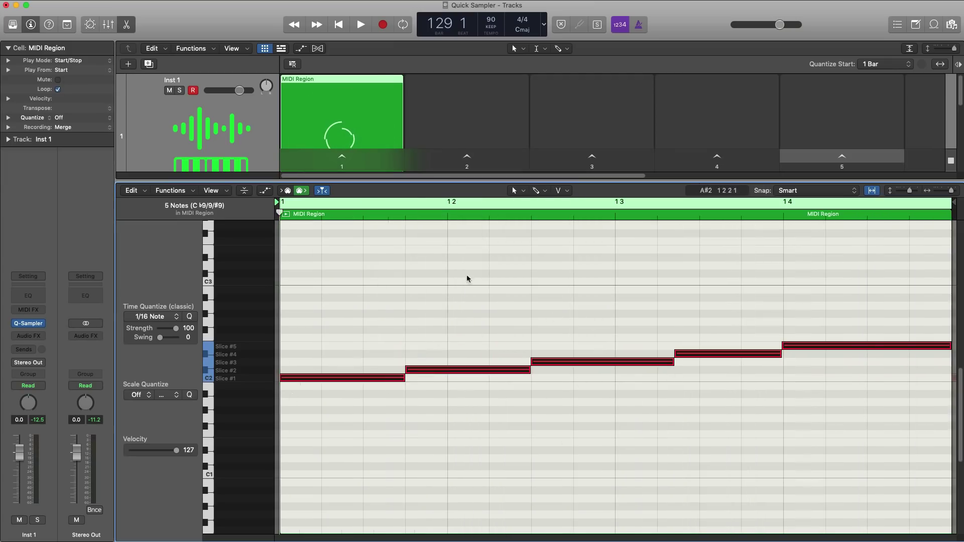
click(339, 140)
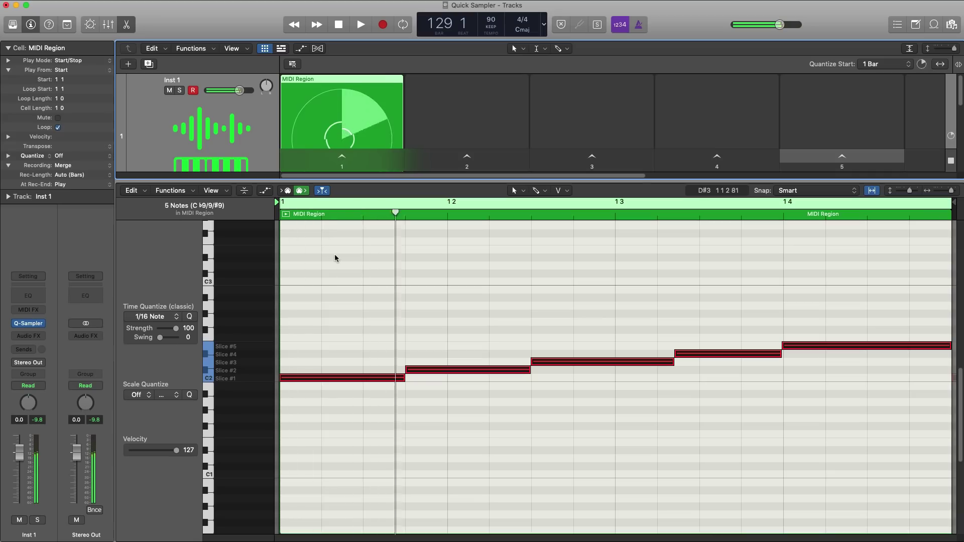
Step: Rearrange the slice notes, moving the second note to Slice #4 and the last to E2
click(453, 378)
drag(452, 371, 452, 354)
click(532, 364)
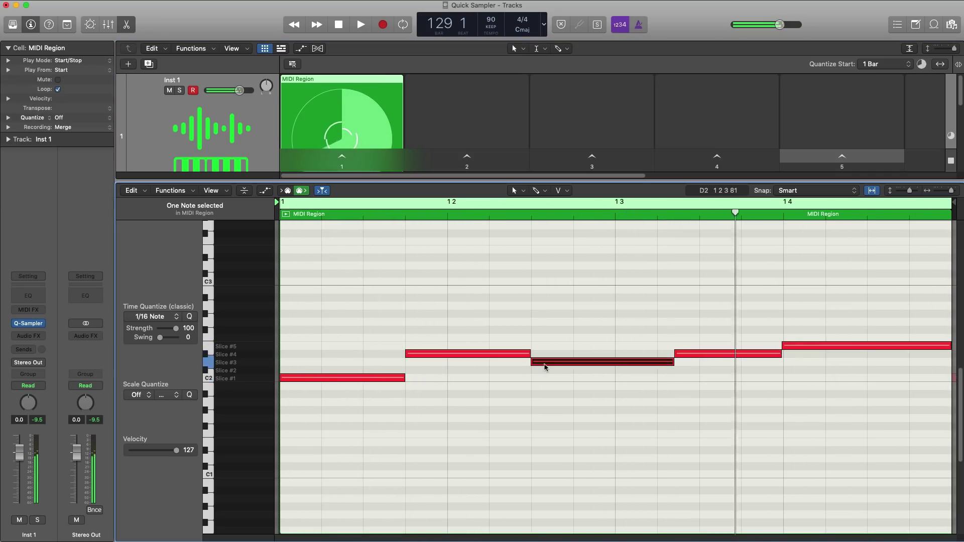
drag(827, 356, 827, 365)
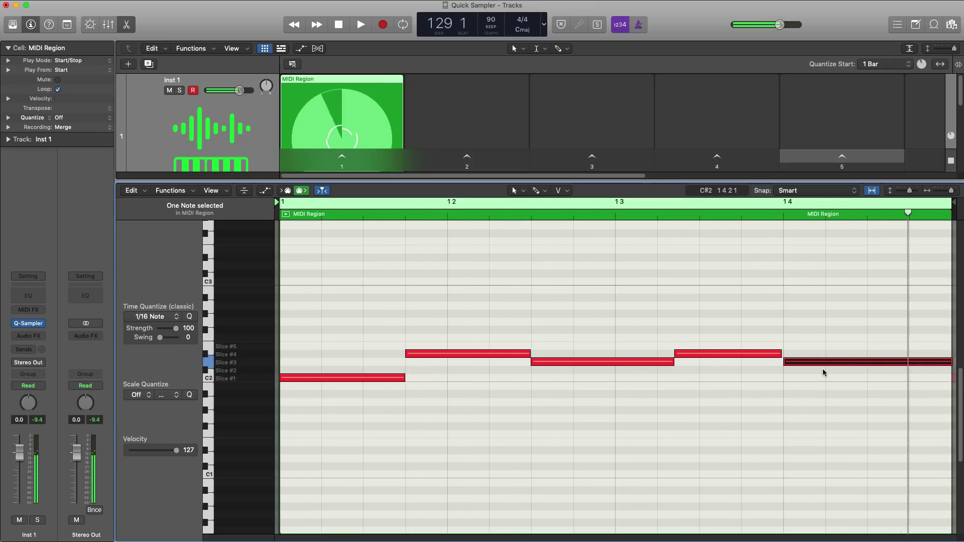
drag(822, 366, 823, 370)
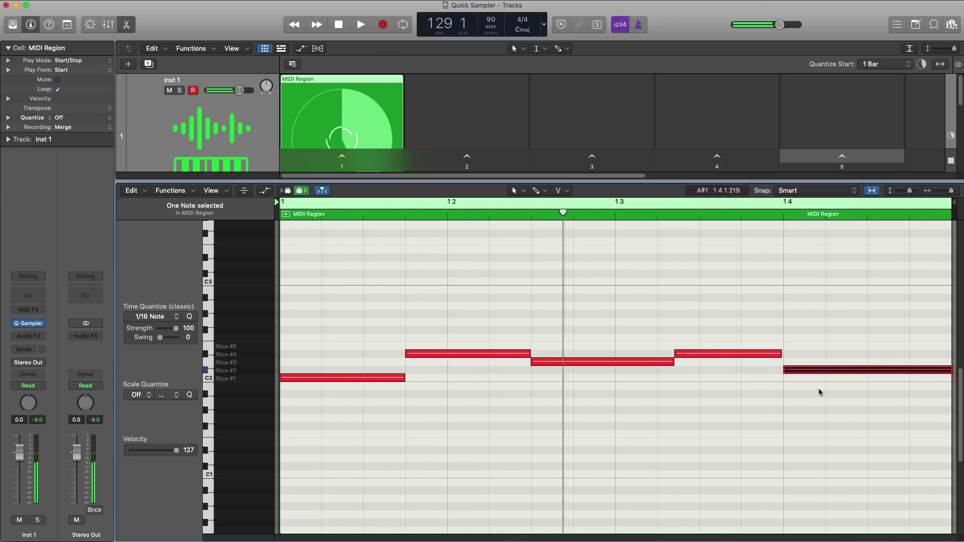
drag(803, 370, 808, 348)
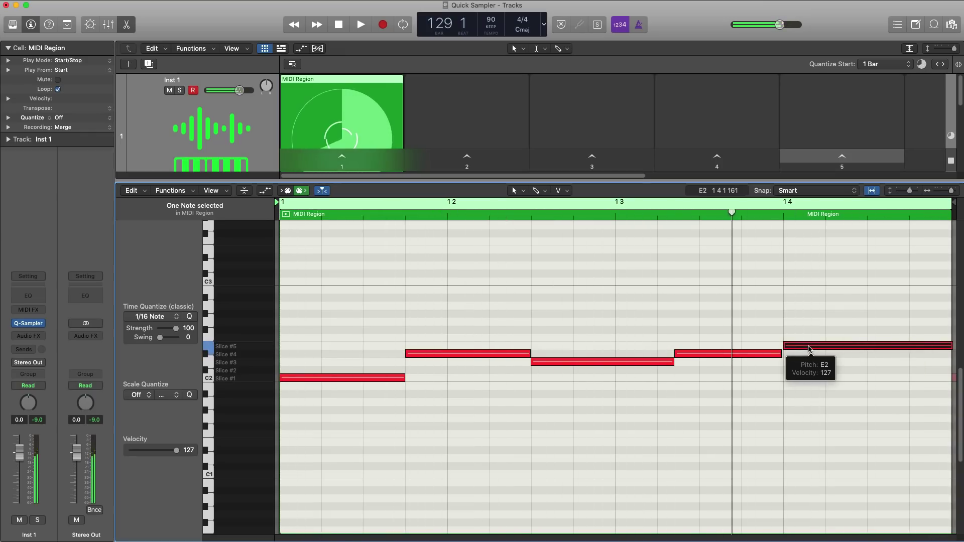
key(space)
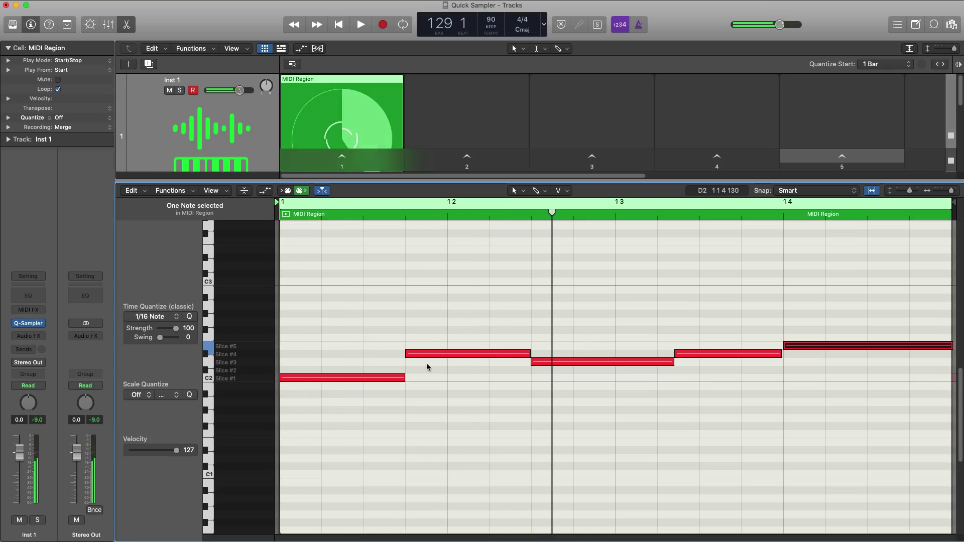
click(428, 360)
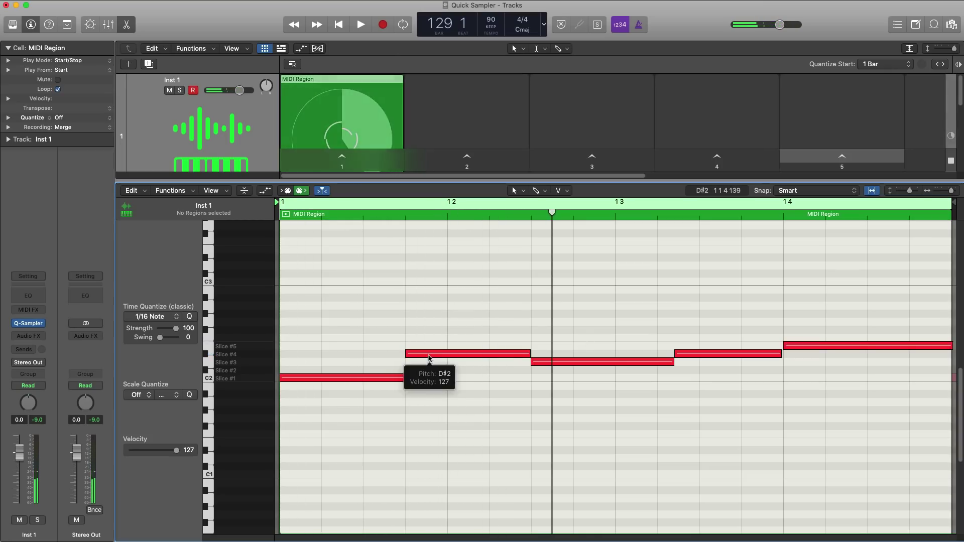
key(alt+Down)
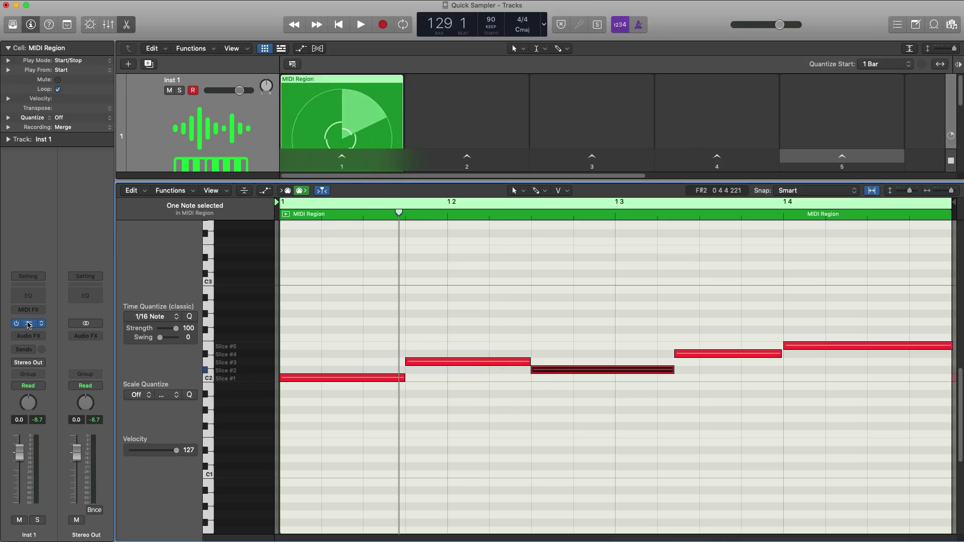
Step: Switch Inst 1's Quick Sampler to Recorder mode with Mic | Line | Instrument 1 as input
click(32, 323)
drag(750, 82, 622, 79)
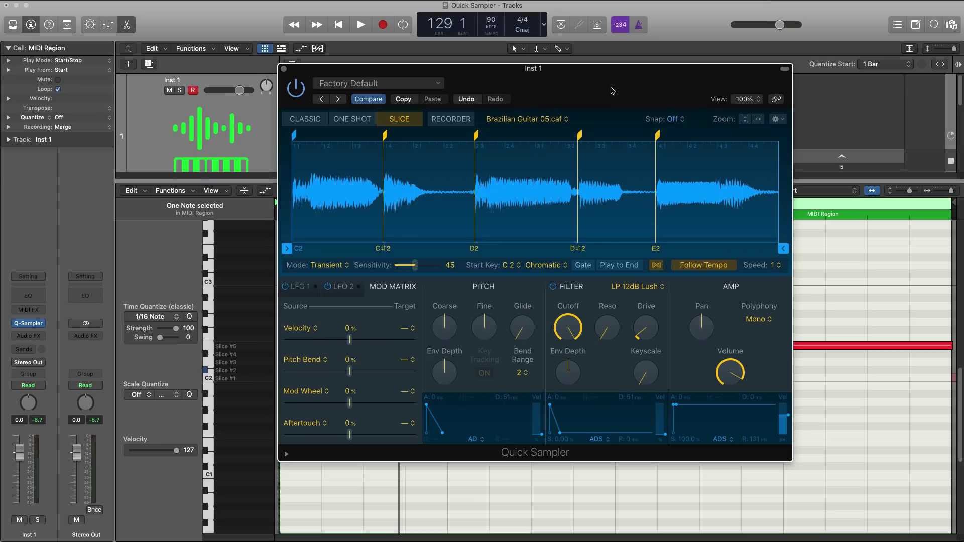
click(458, 120)
drag(610, 77, 597, 77)
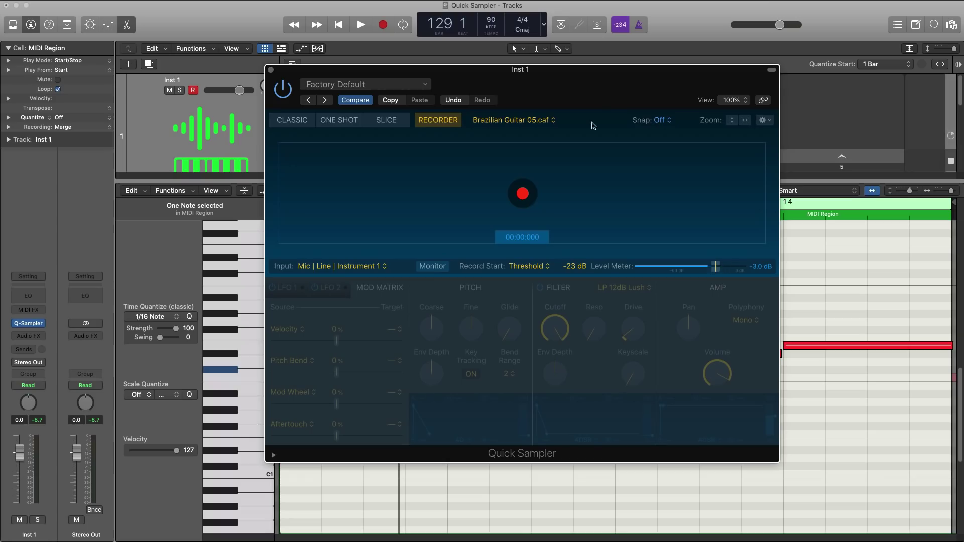
click(363, 266)
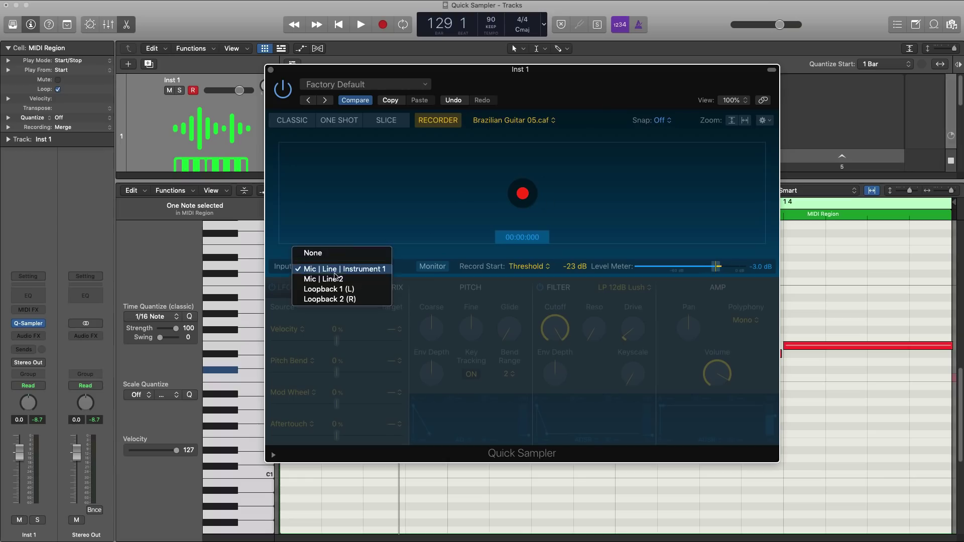
click(333, 269)
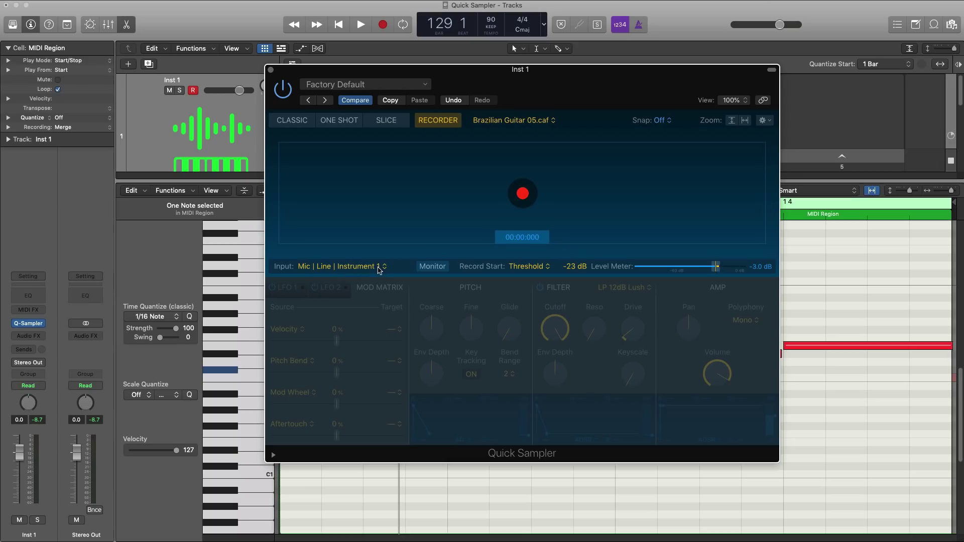
Step: Record a short new sample, which loads as My Sample#3.aif
click(524, 199)
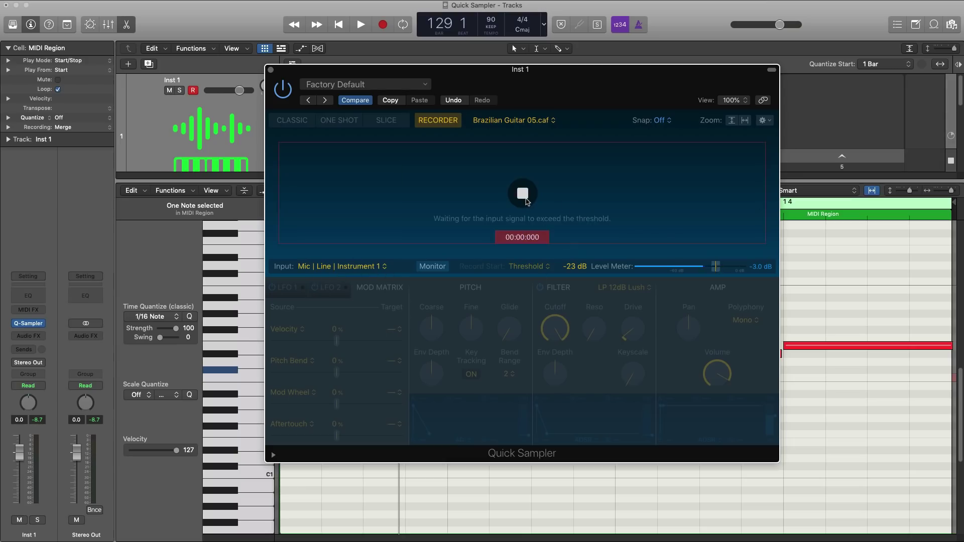
click(524, 199)
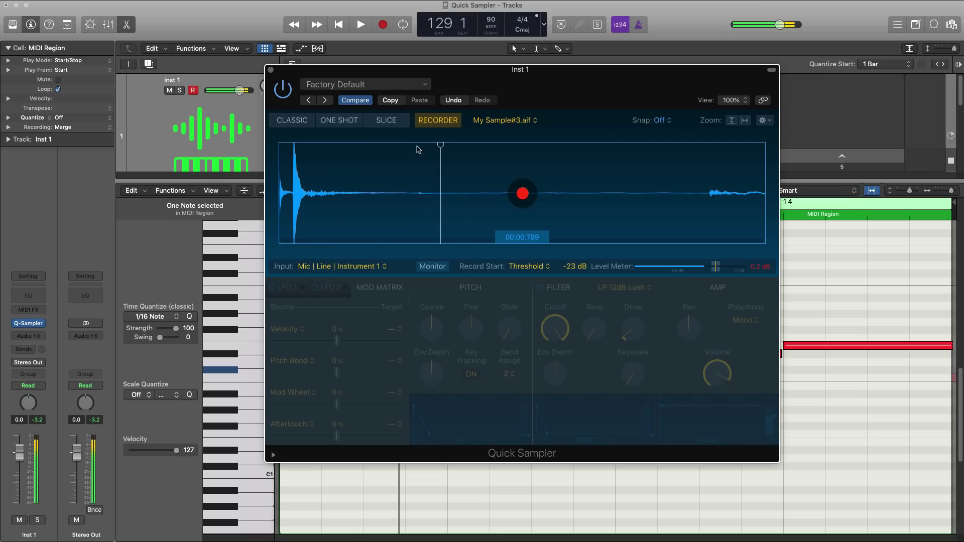
Step: Set My Sample#3.aif to One Shot mode and trim its end to 1 2 34
click(339, 120)
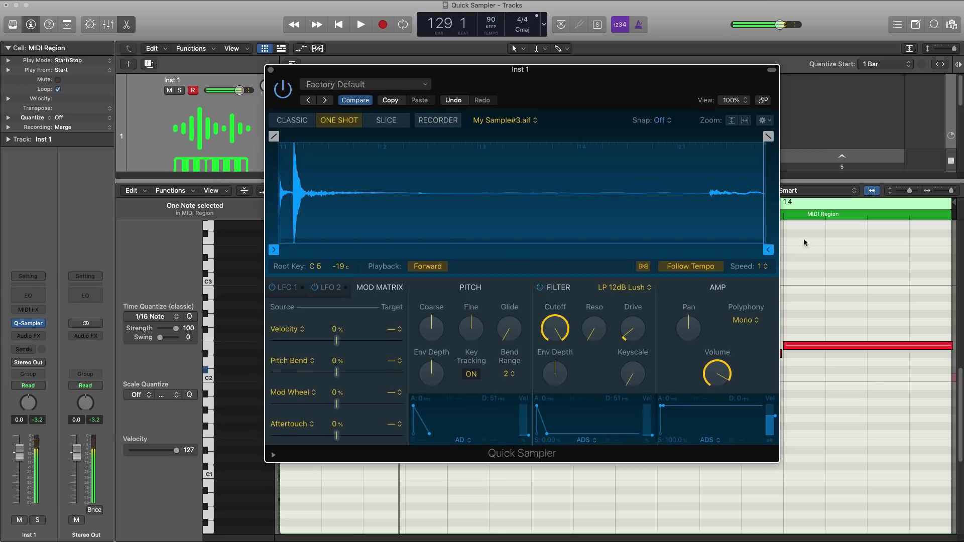
mouse_move(769, 250)
mouse_down()
mouse_move(395, 248)
mouse_move(394, 236)
mouse_up()
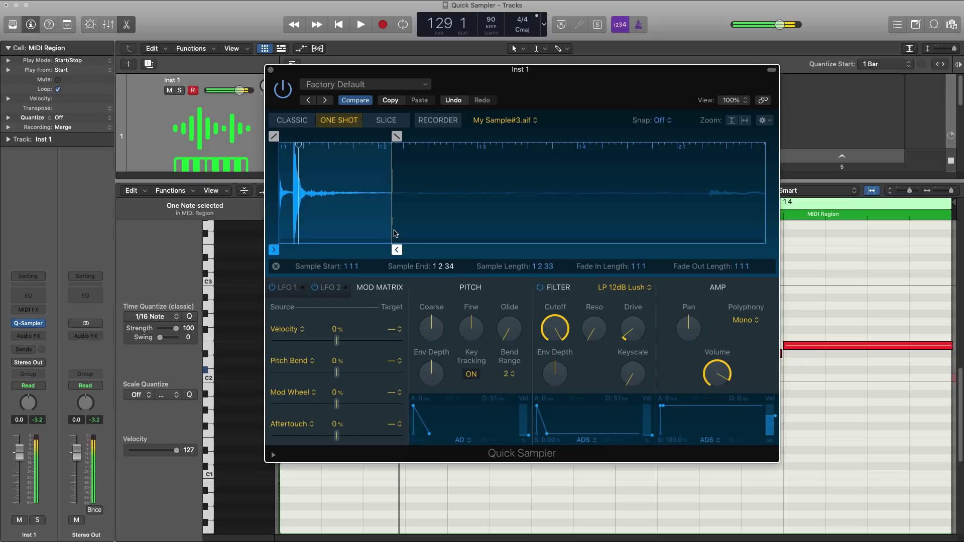